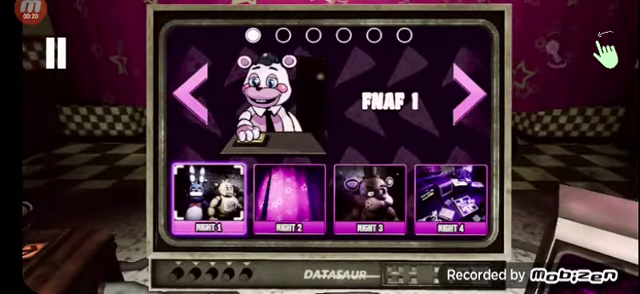
pyautogui.click(470, 95)
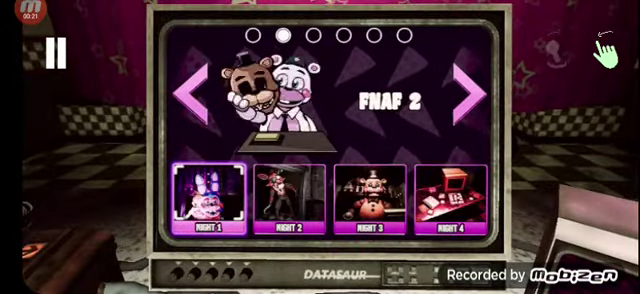
pyautogui.click(470, 95)
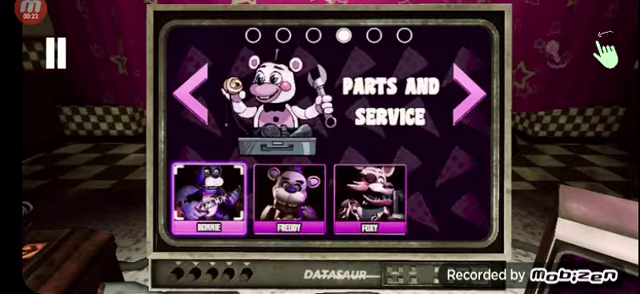